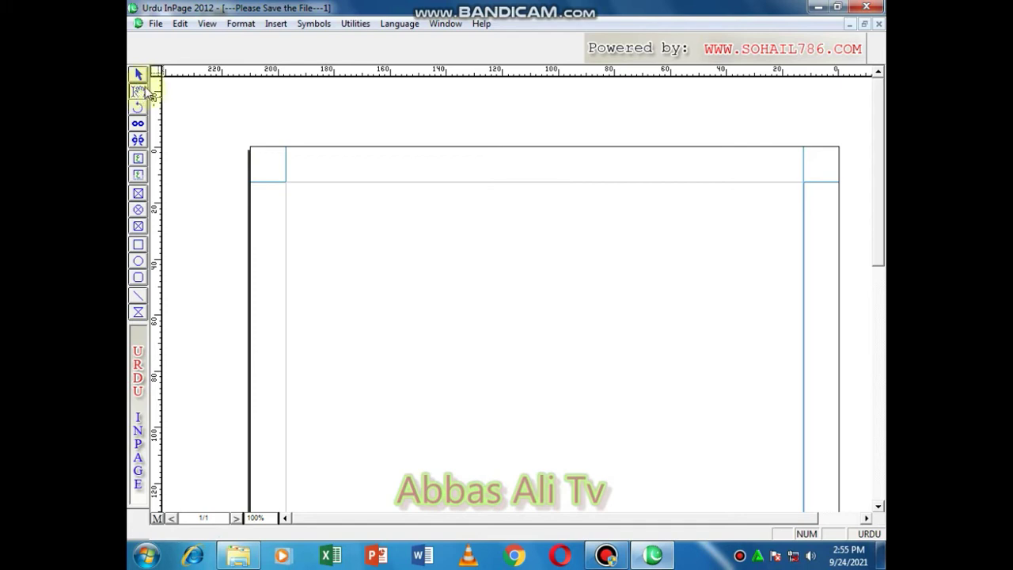
# - Write "پاکستان" on the first line of the page's text frame
pyautogui.click(776, 201)
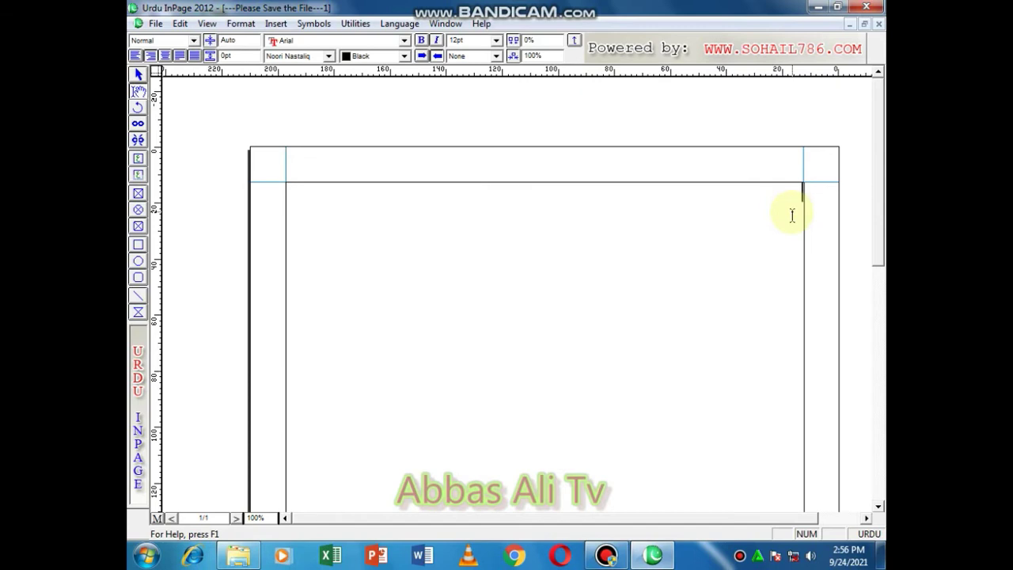
pyautogui.write('ب')
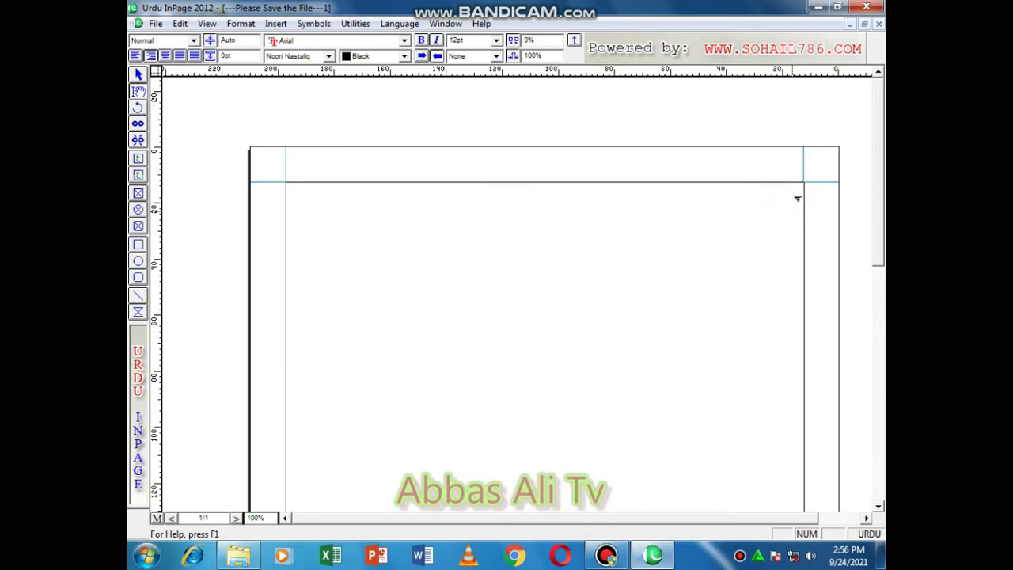
pyautogui.write('اکستان')
# - Select the page's text frame as an object with the selection tool
pyautogui.click(138, 85)
pyautogui.click(138, 76)
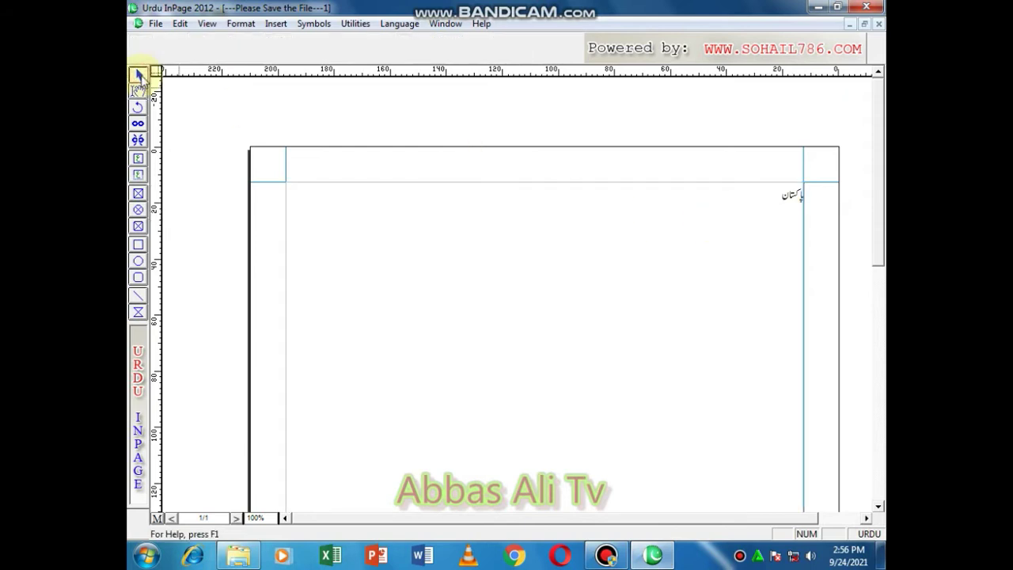
pyautogui.click(760, 254)
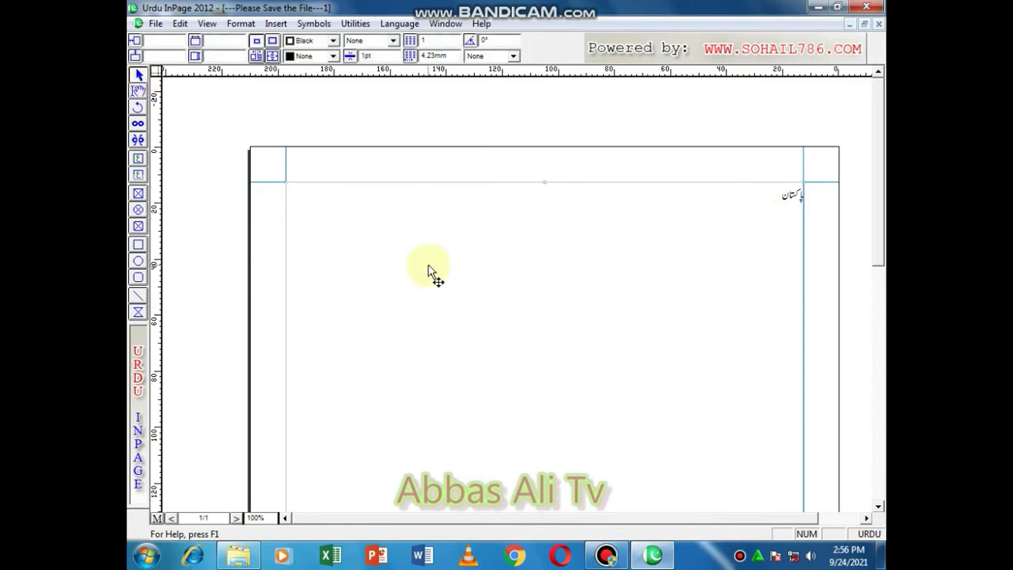
pyautogui.click(595, 346)
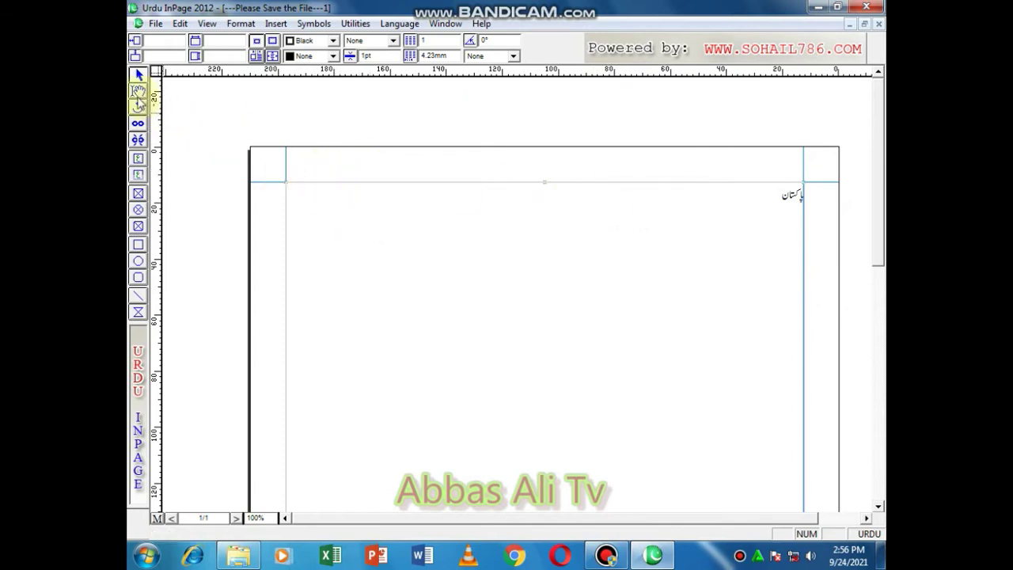
# - Add the word "ہمارا" after "پاکستان" on the first line
pyautogui.click(138, 91)
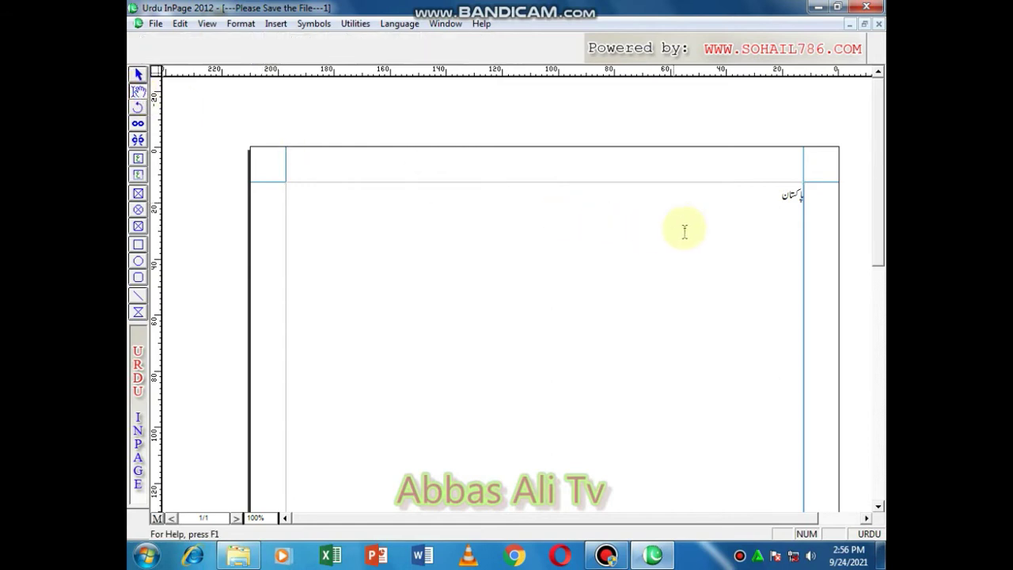
pyautogui.click(737, 199)
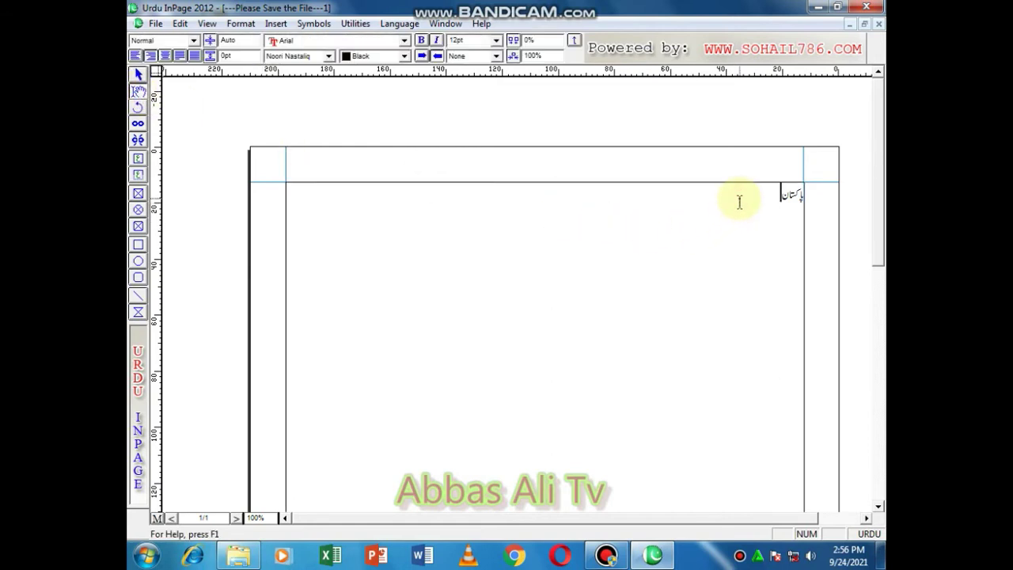
pyautogui.write('ہمارا')
# - Draw a rectangular picture box about 60 mm wide and 54 mm tall in the left half of the page
pyautogui.click(138, 195)
pyautogui.moveTo(360, 219)
pyautogui.mouseDown()
pyautogui.moveTo(396, 270)
pyautogui.moveTo(527, 371)
pyautogui.mouseUp()
# - Import the picture 99-Names-Of-Muhammad-SAW from the "cdr file" folder on drive D into the picture box
pyautogui.rightClick(433, 284)
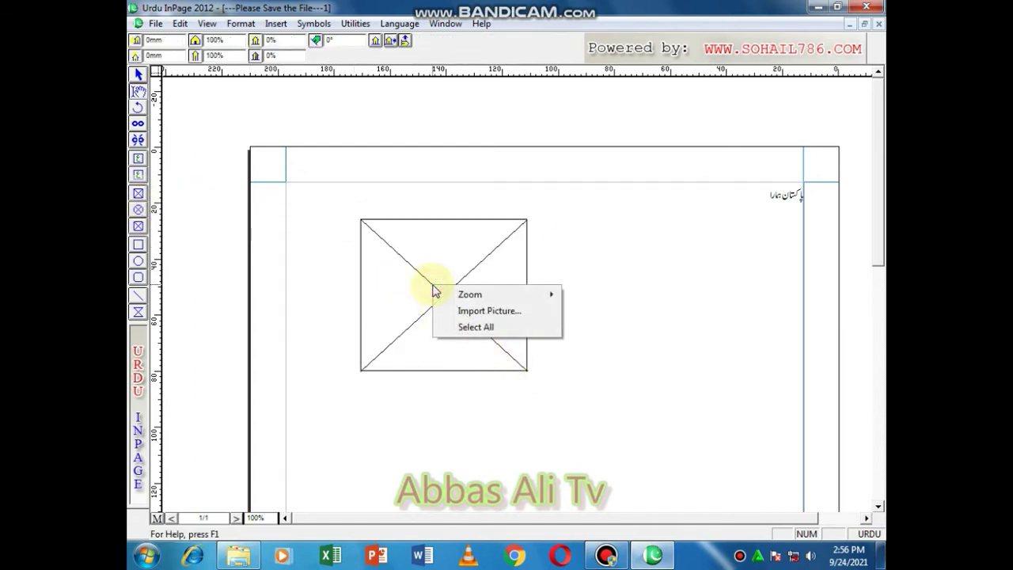
pyautogui.click(477, 313)
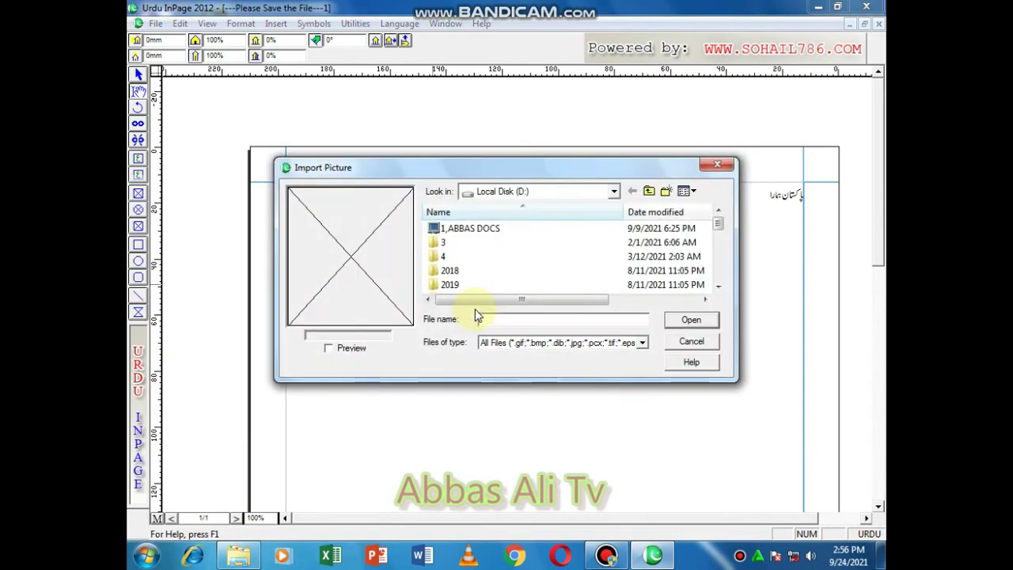
pyautogui.click(489, 230)
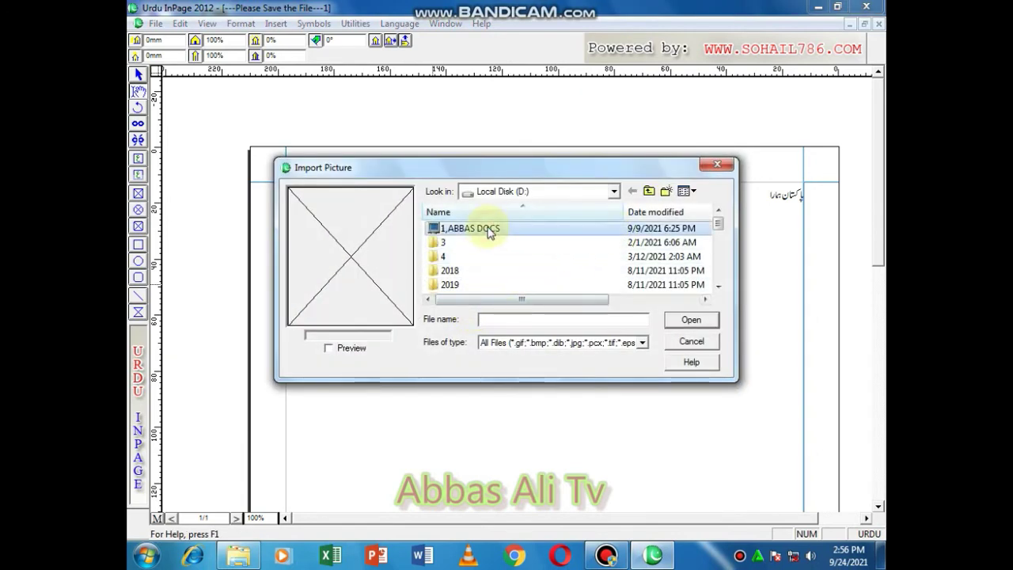
pyautogui.doubleClick(489, 229)
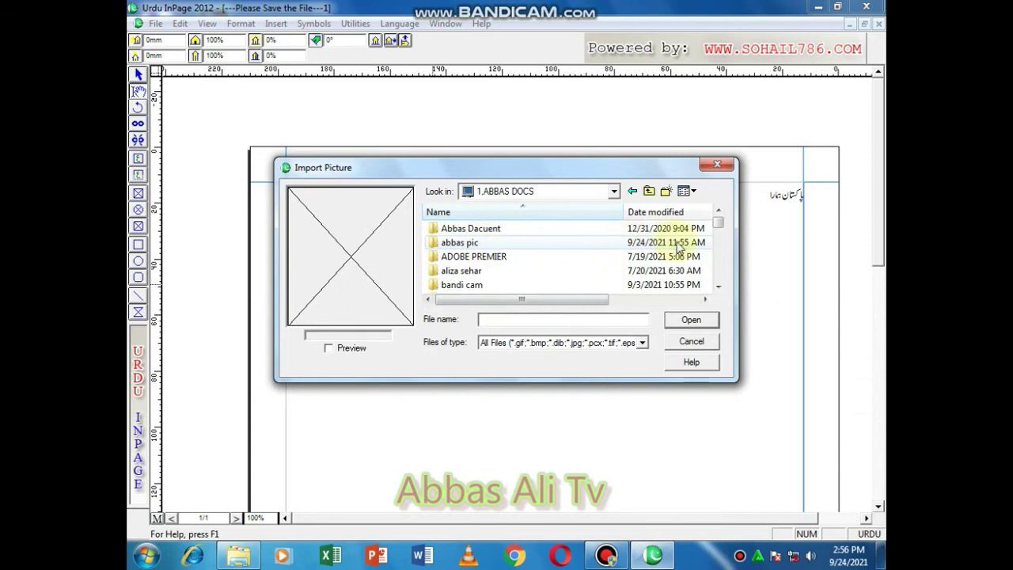
pyautogui.moveTo(719, 224)
pyautogui.mouseDown()
pyautogui.moveTo(721, 245)
pyautogui.moveTo(720, 231)
pyautogui.mouseUp()
pyautogui.click(460, 243)
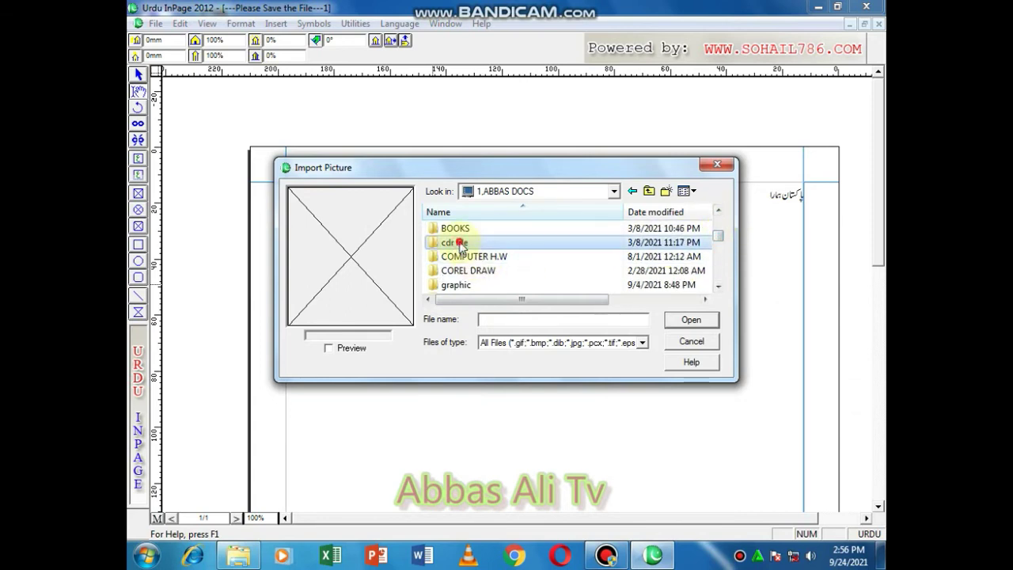
pyautogui.doubleClick(460, 244)
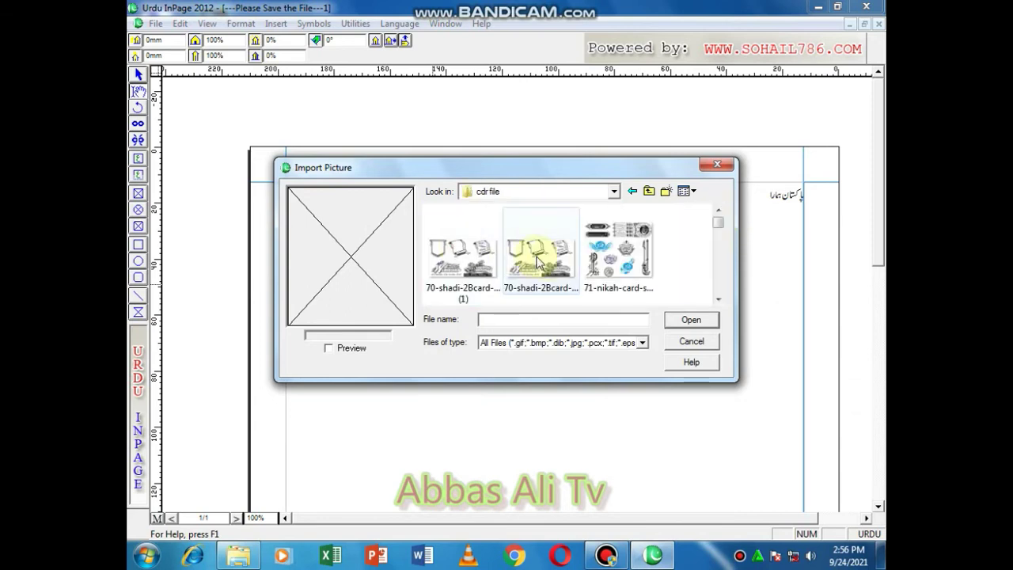
pyautogui.click(717, 299)
pyautogui.click(717, 299)
pyautogui.click(538, 261)
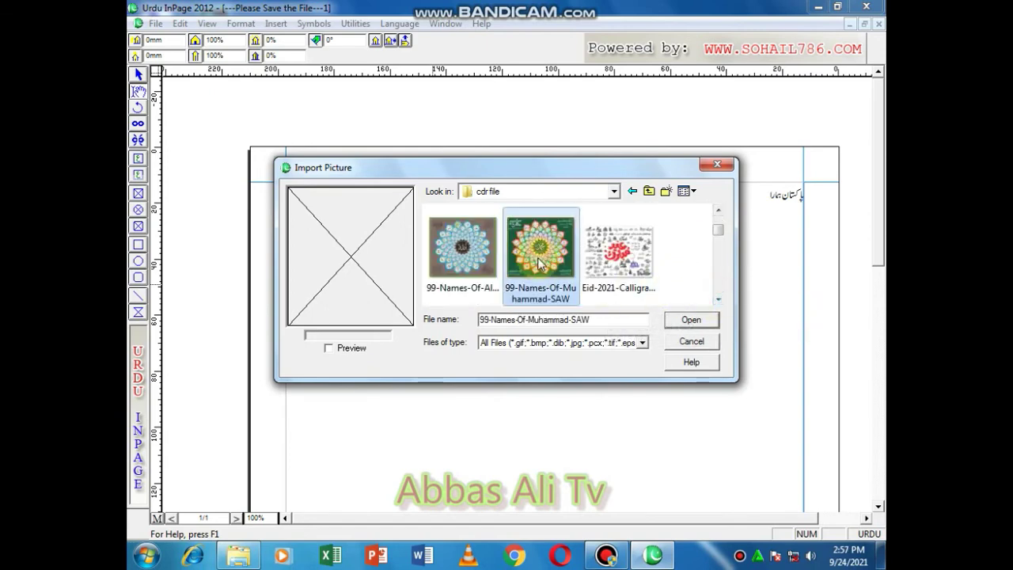
pyautogui.click(691, 320)
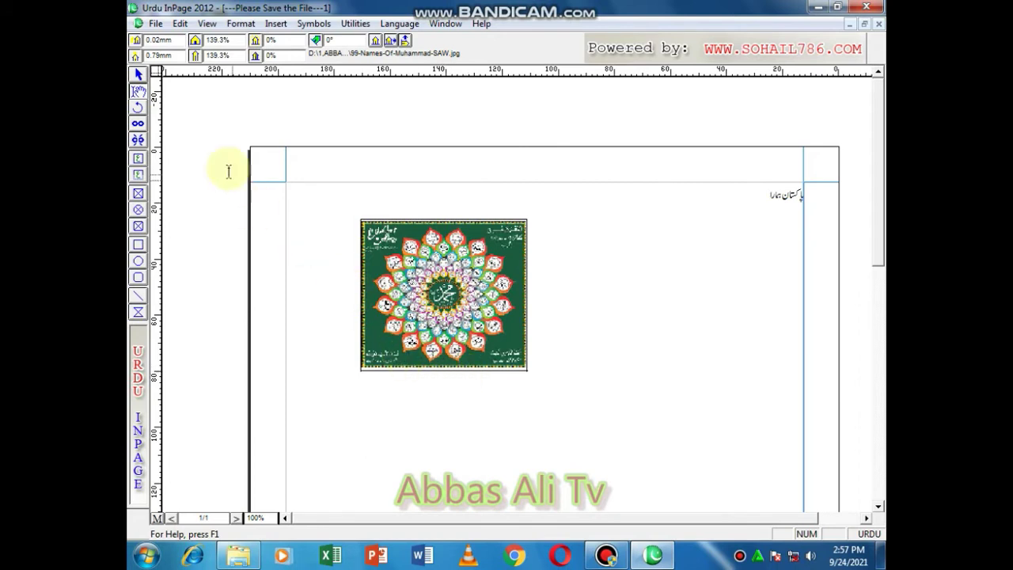
# - Set the picture's horizontal scale to 142.3% and shift it inside its box to a horizontal offset of about -0.25 mm
pyautogui.click(138, 91)
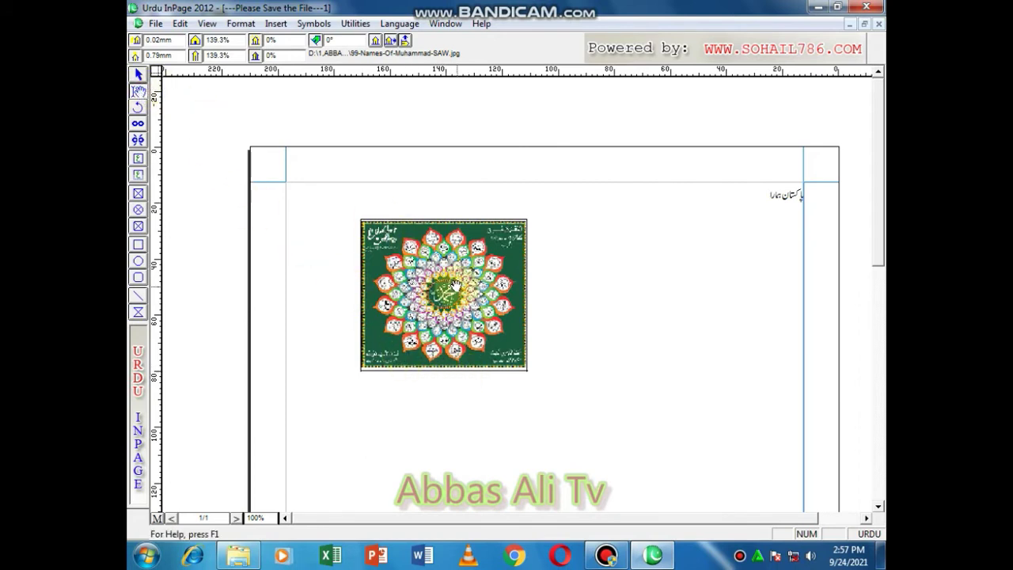
pyautogui.moveTo(444, 273)
pyautogui.mouseDown()
pyautogui.moveTo(441, 305)
pyautogui.moveTo(442, 283)
pyautogui.moveTo(471, 271)
pyautogui.moveTo(443, 271)
pyautogui.mouseUp()
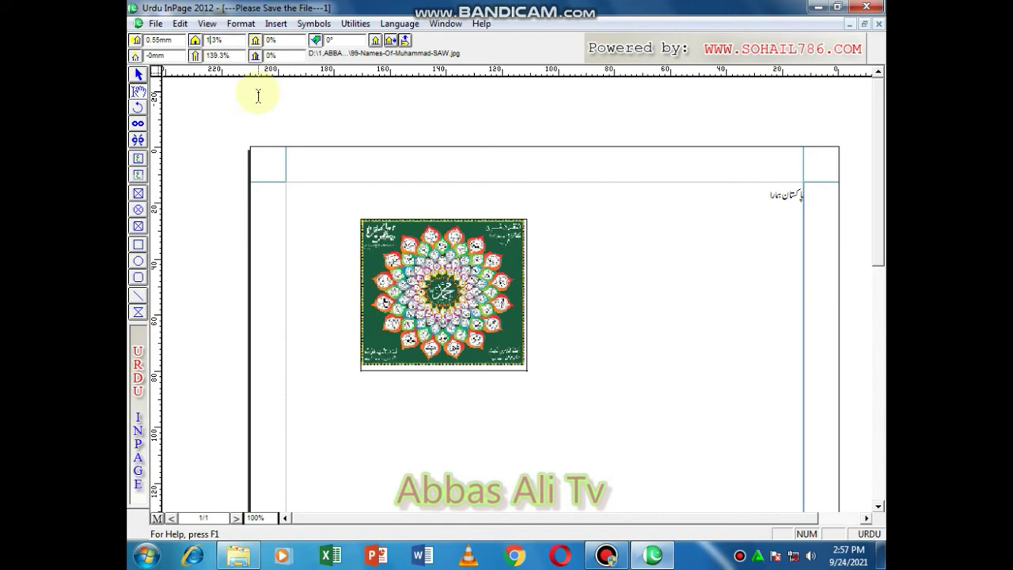
pyautogui.write('42')
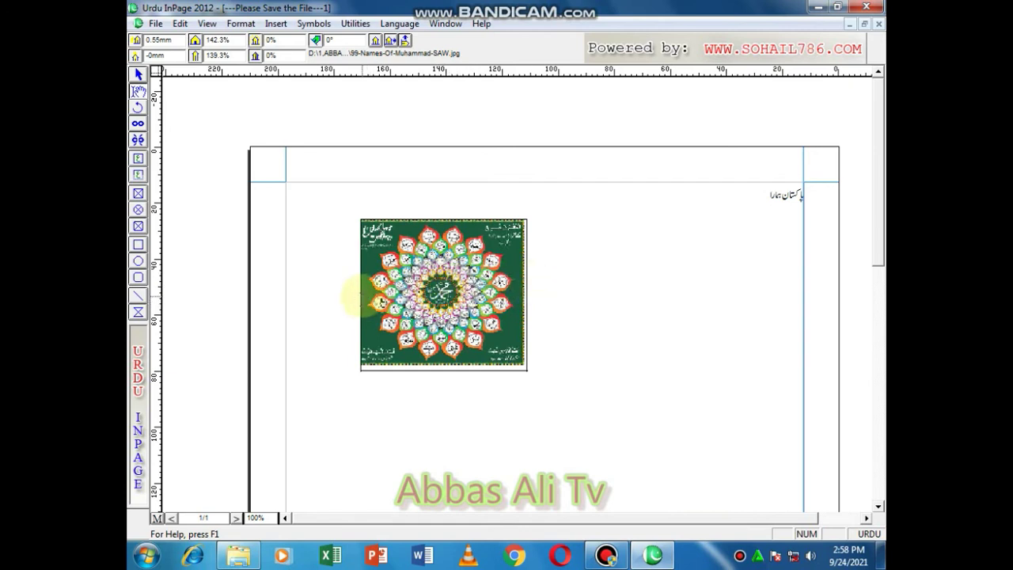
pyautogui.click(138, 91)
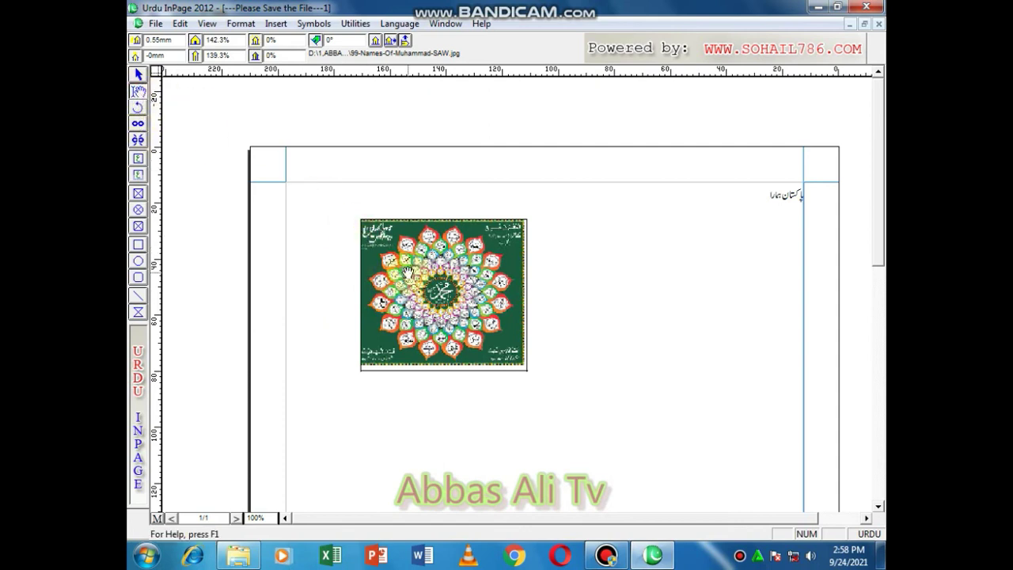
pyautogui.moveTo(407, 273); pyautogui.dragTo(411, 274)
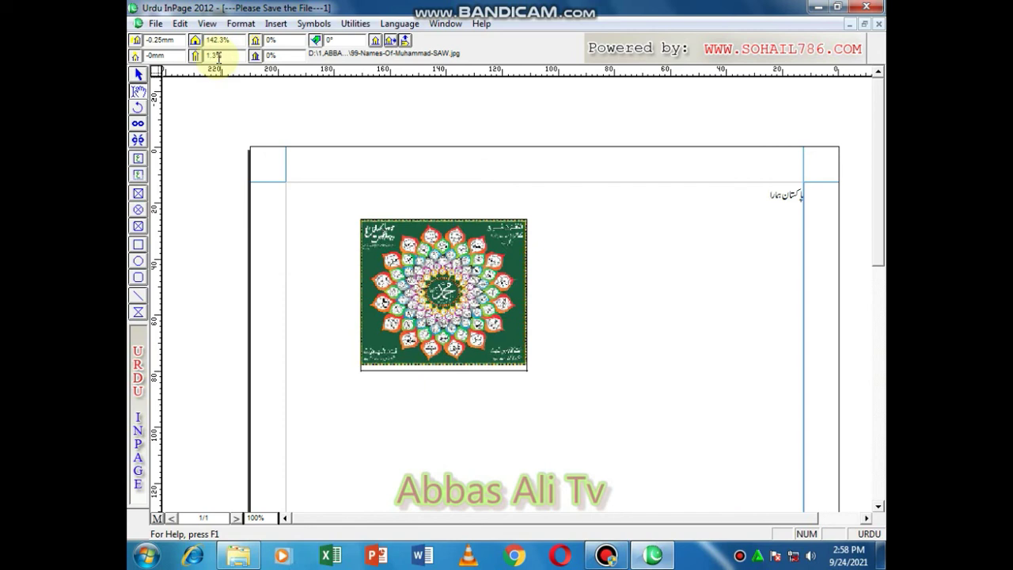
# - Set the picture's vertical scale to 144.3% and nudge it inside its box to a vertical offset of about 0.26 mm
pyautogui.write('42')
pyautogui.press('Return')
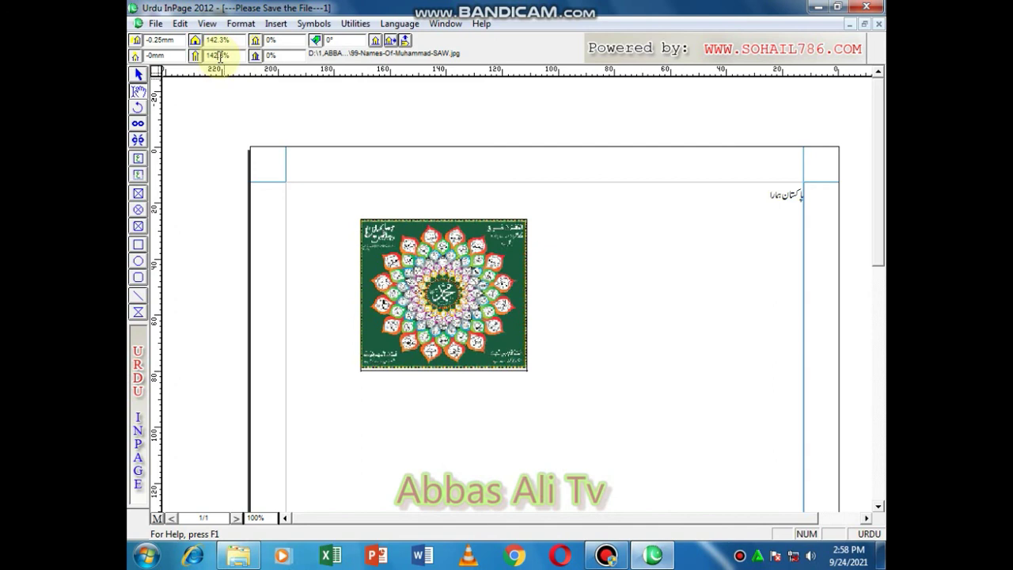
pyautogui.press('Return')
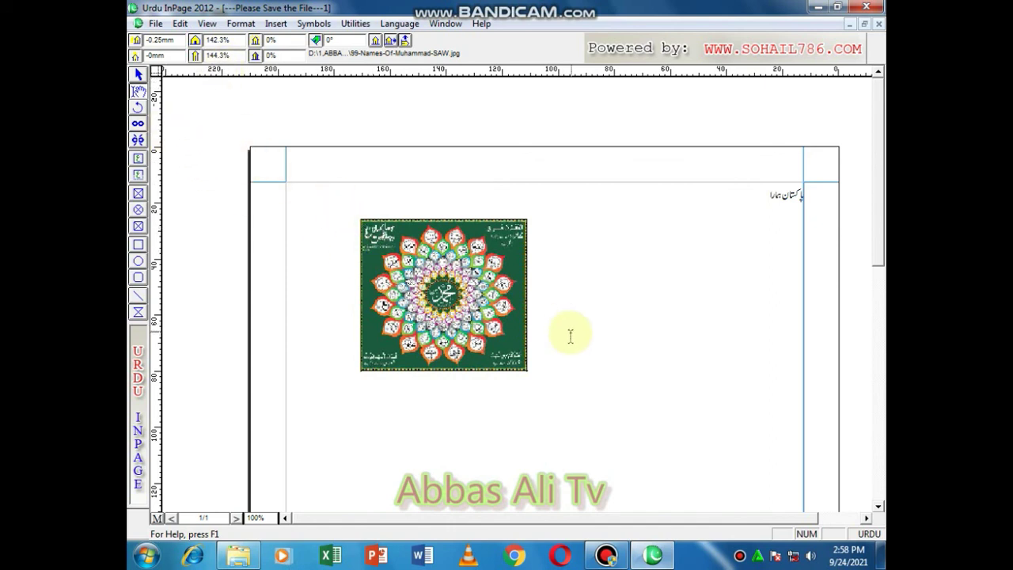
pyautogui.moveTo(466, 301)
pyautogui.mouseDown()
pyautogui.moveTo(463, 290)
pyautogui.moveTo(462, 302)
pyautogui.mouseUp()
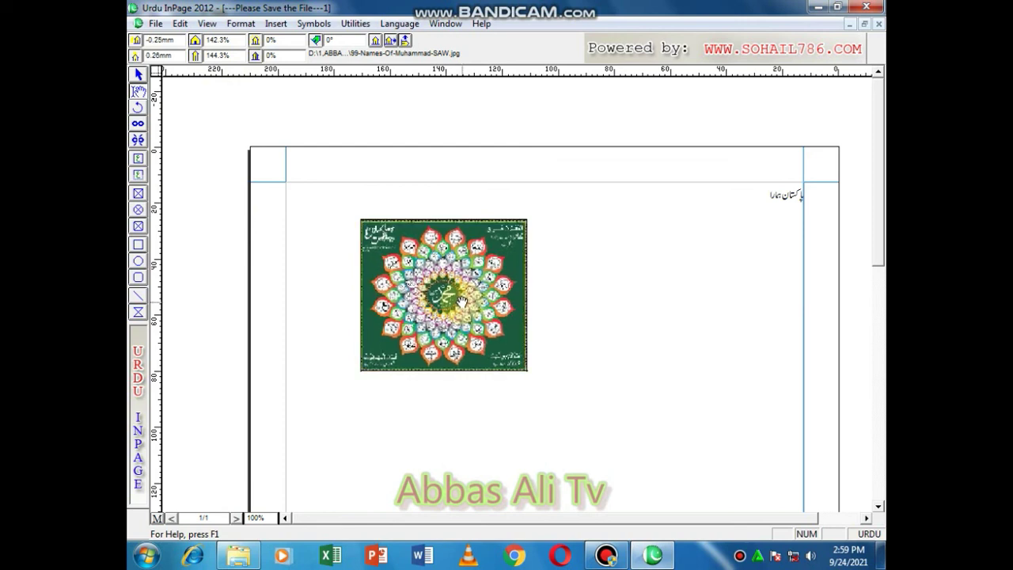